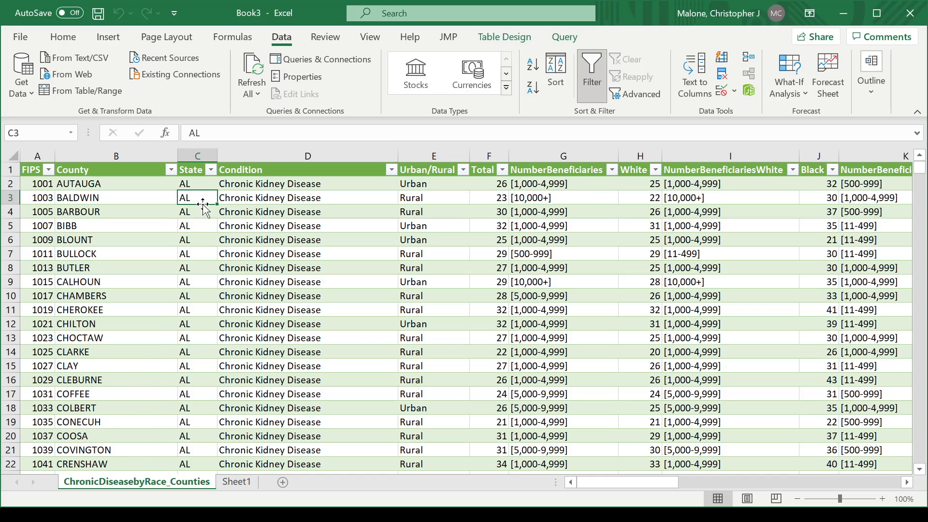
Step: Filter the table's State column to show only AR
{"action": "left_click", "coordinate": [211, 170]}
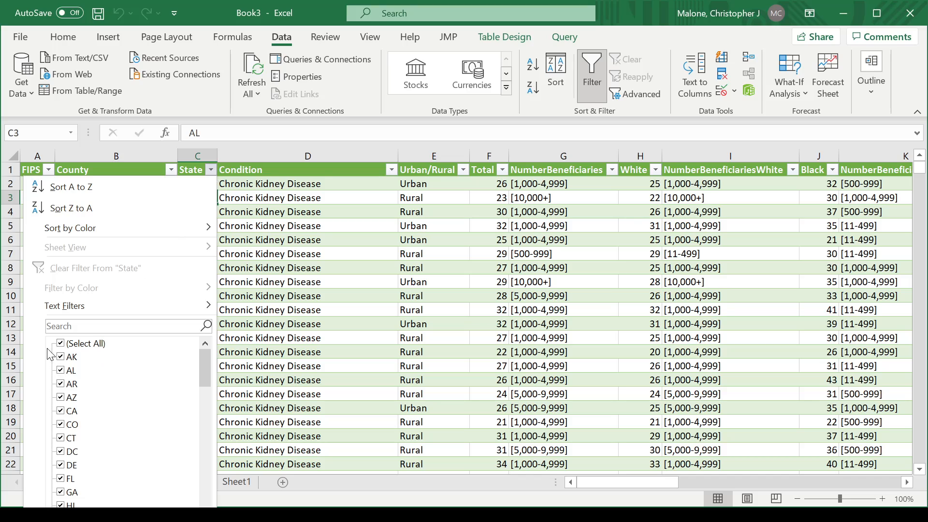
{"action": "left_click", "coordinate": [61, 343]}
{"action": "left_click", "coordinate": [61, 384]}
{"action": "key", "text": "Return"}
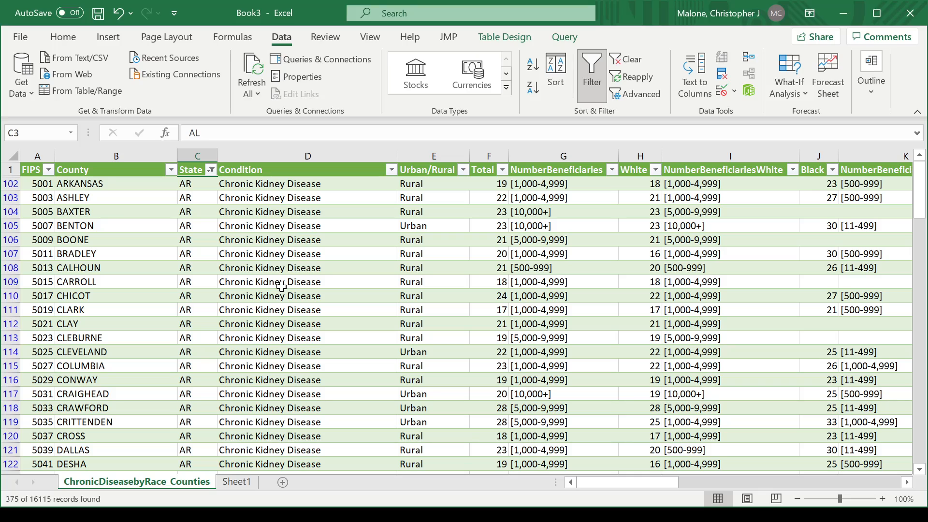
Step: Reset the State column filter to include all states
{"action": "left_click", "coordinate": [211, 170]}
{"action": "left_click", "coordinate": [61, 344]}
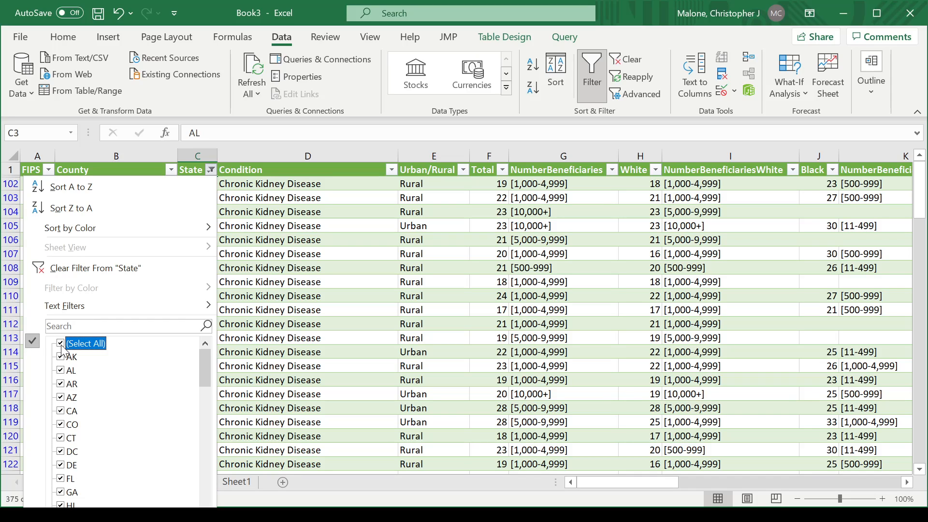
{"action": "key", "text": "Return"}
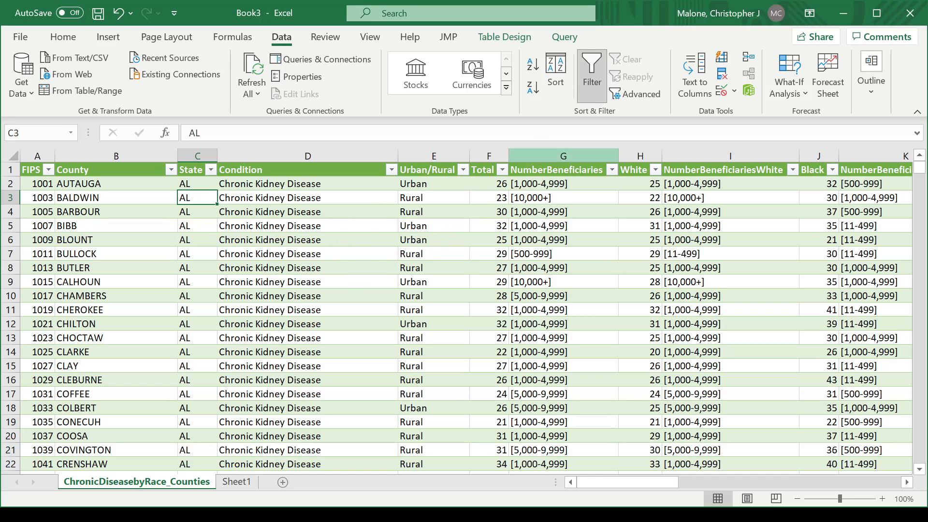
Step: Open the table's ChronicDiseasebyRace_Counties query for editing in the Power Query Editor
{"action": "left_click", "coordinate": [570, 37]}
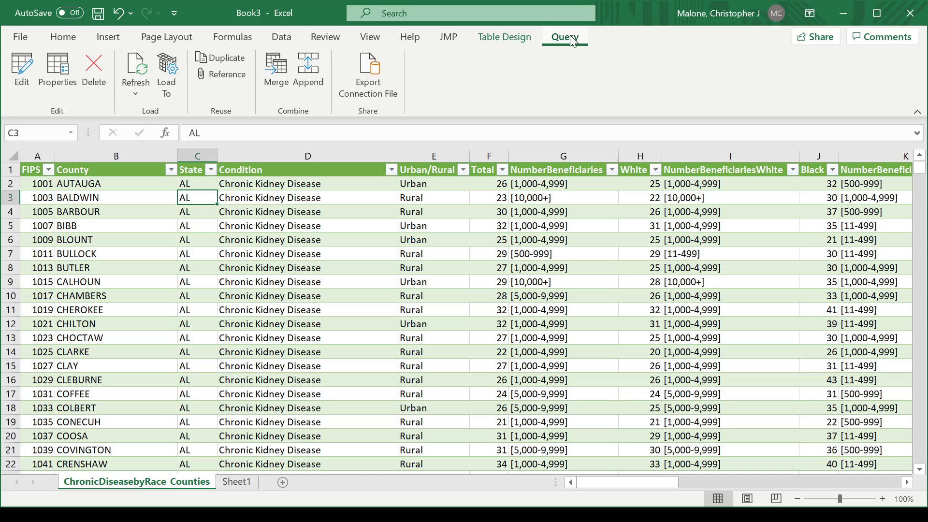
{"action": "left_click", "coordinate": [23, 71]}
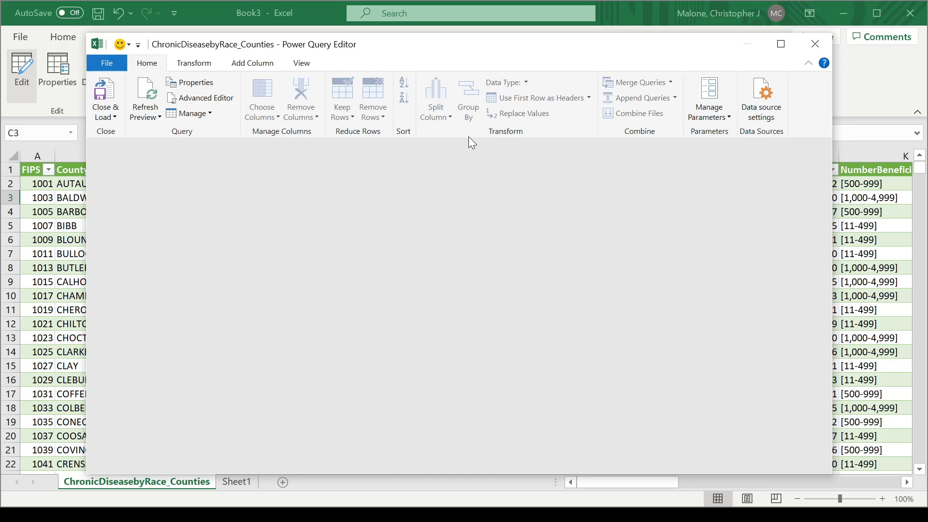
{"action": "left_click_drag", "start_coordinate": [445, 57], "coordinate": [461, 45]}
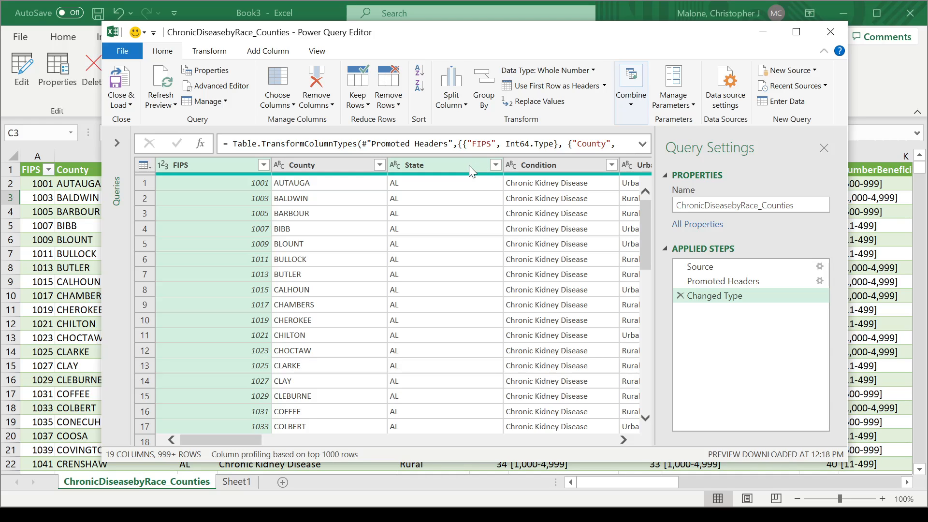
Step: Filter the query's State column to MN and WI only, loading the complete list of states first
{"action": "left_click", "coordinate": [496, 165]}
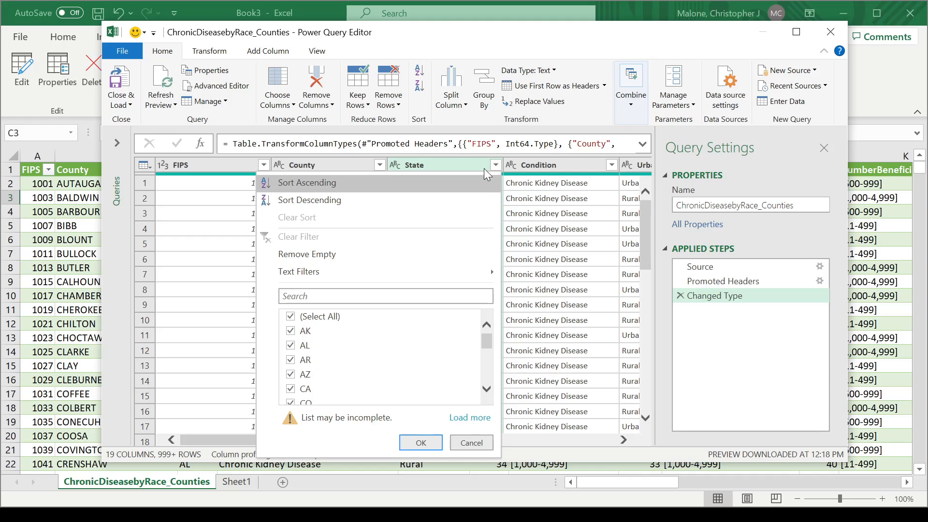
{"action": "left_click", "coordinate": [291, 319]}
{"action": "left_click_drag", "start_coordinate": [485, 340], "coordinate": [485, 371]}
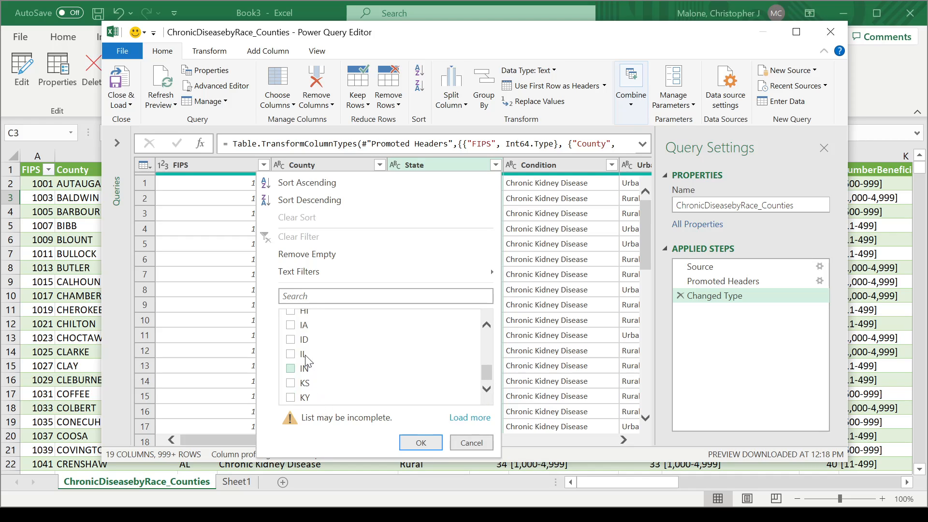
{"action": "left_click", "coordinate": [468, 419]}
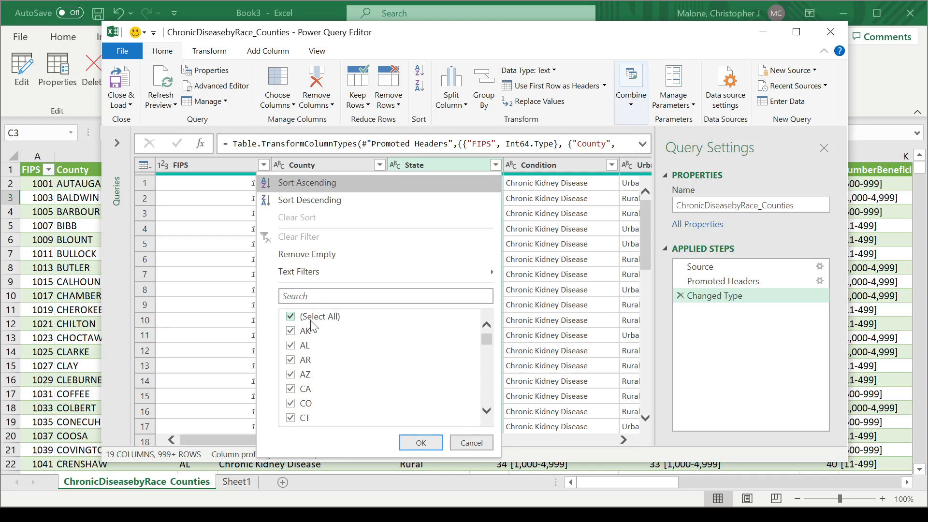
{"action": "left_click", "coordinate": [290, 318]}
{"action": "left_click_drag", "start_coordinate": [485, 340], "coordinate": [486, 397]}
{"action": "left_click", "coordinate": [305, 350]}
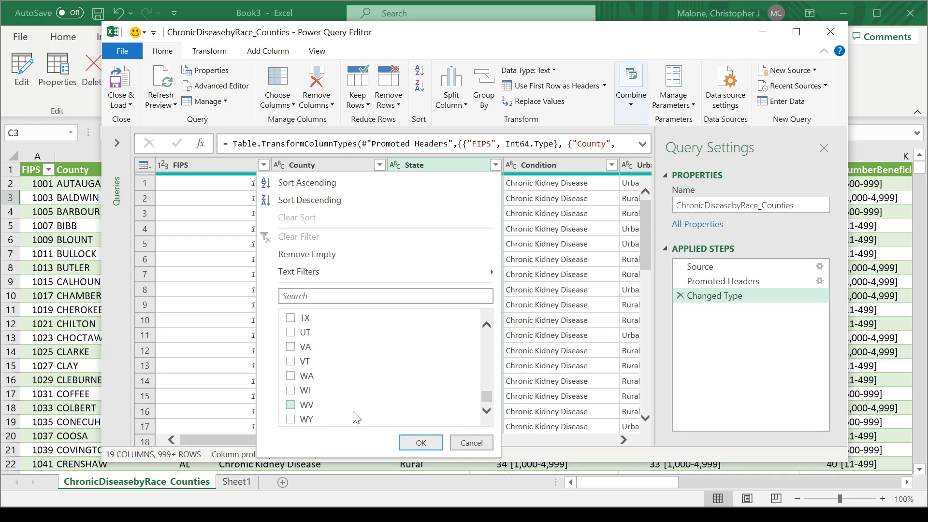
{"action": "left_click", "coordinate": [293, 392]}
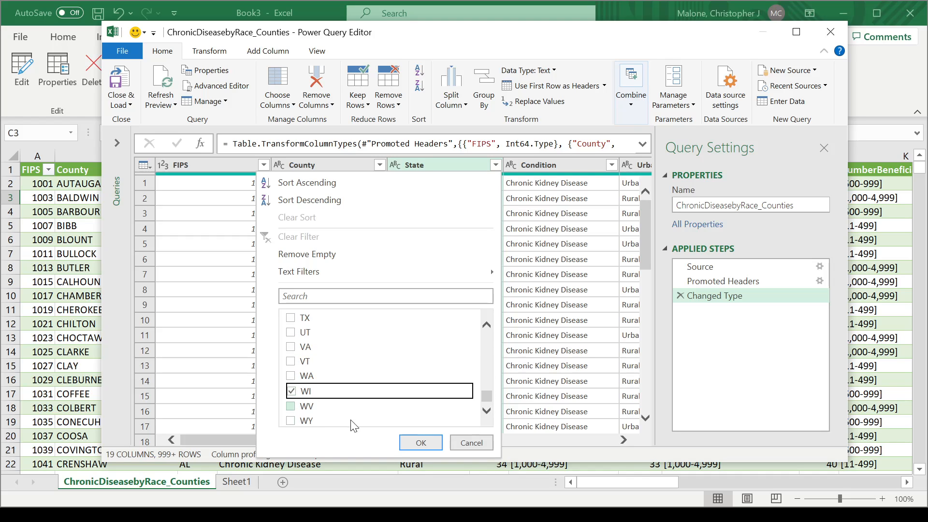
{"action": "left_click", "coordinate": [420, 442]}
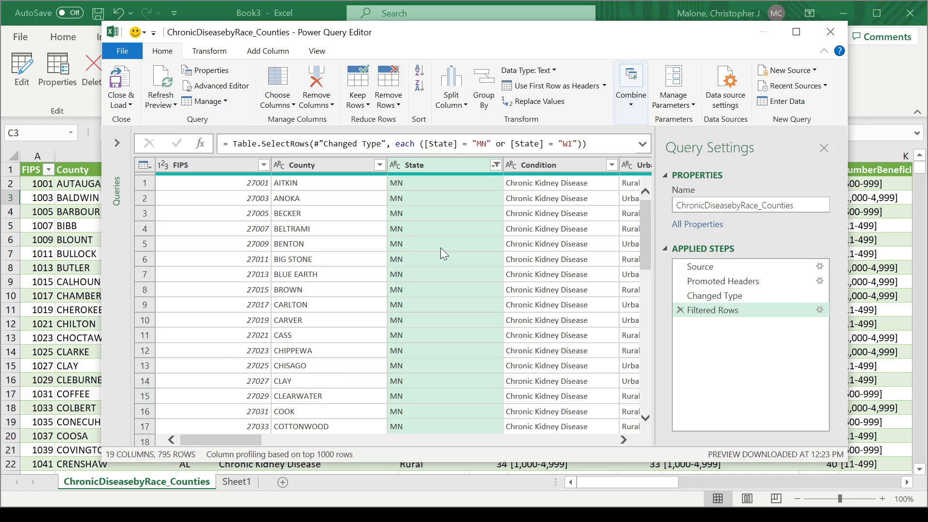
Step: Check the filtered rows, load the query back to the worksheet and inspect the State column's filter values
{"action": "left_click_drag", "start_coordinate": [649, 226], "coordinate": [643, 416]}
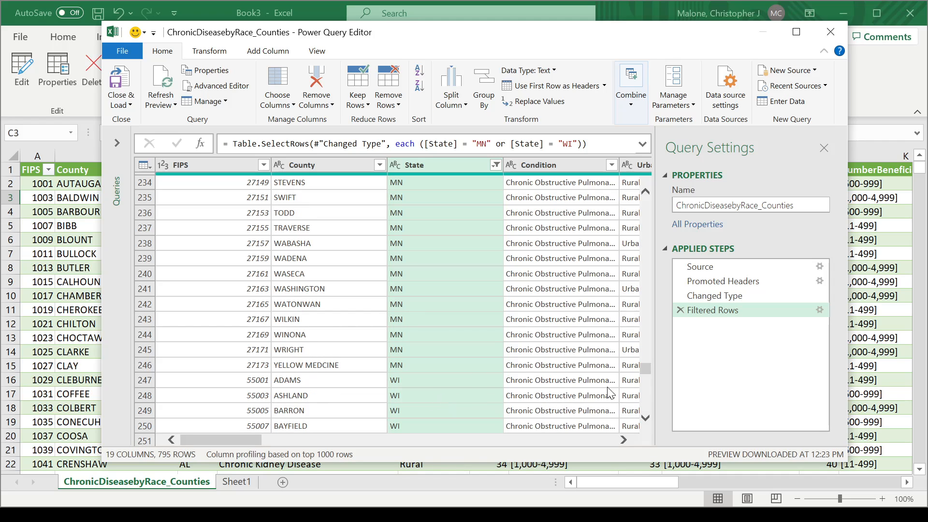
{"action": "left_click_drag", "start_coordinate": [646, 369], "coordinate": [666, 193]}
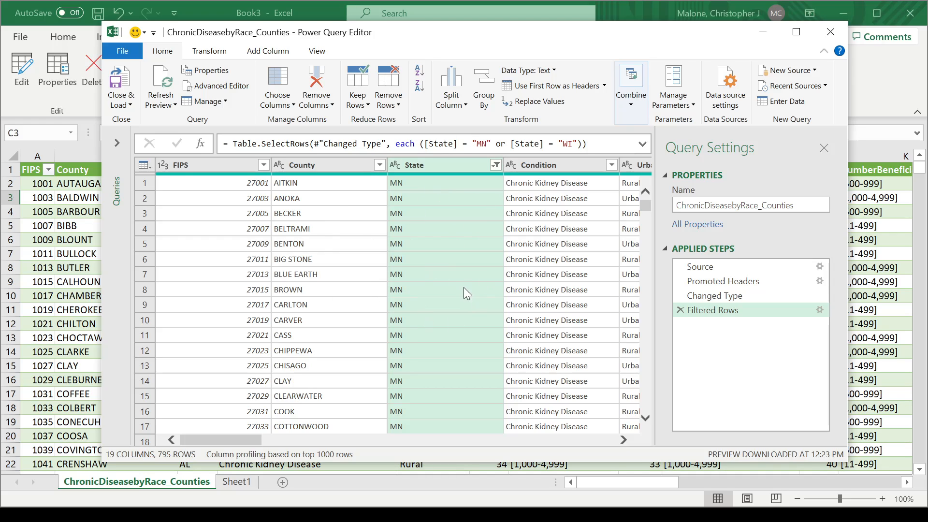
{"action": "left_click", "coordinate": [117, 102]}
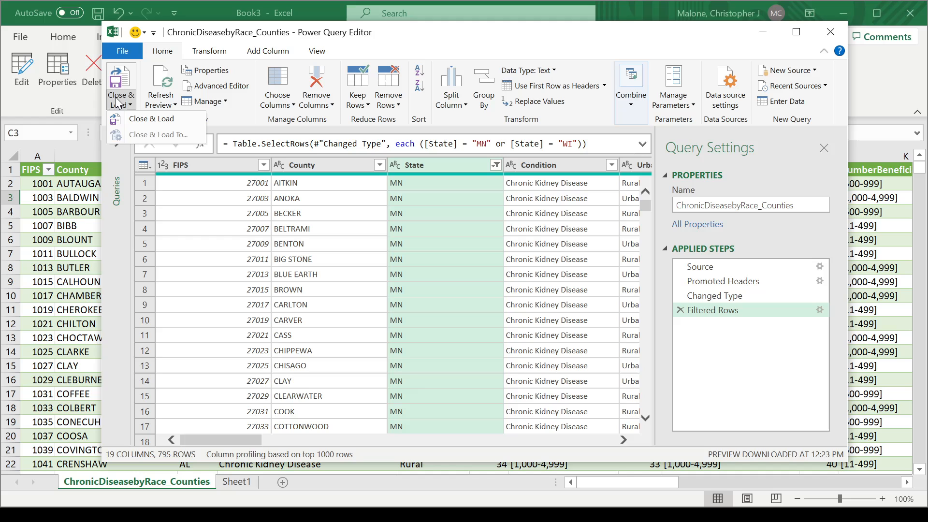
{"action": "left_click", "coordinate": [153, 124]}
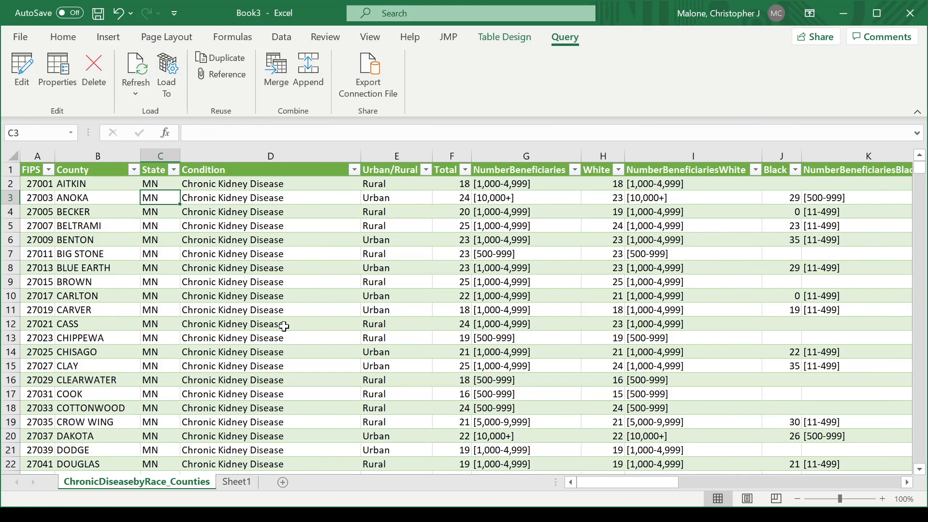
{"action": "left_click", "coordinate": [173, 169]}
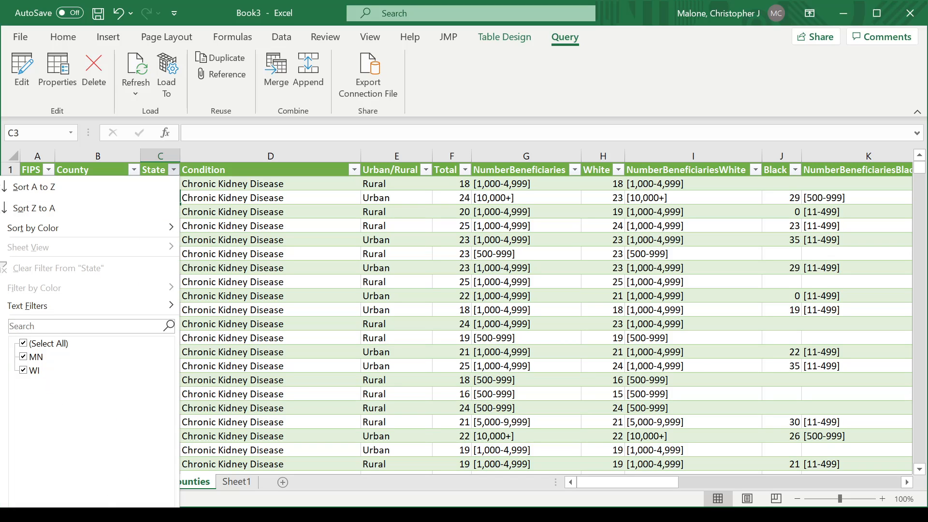
{"action": "key", "text": "Escape"}
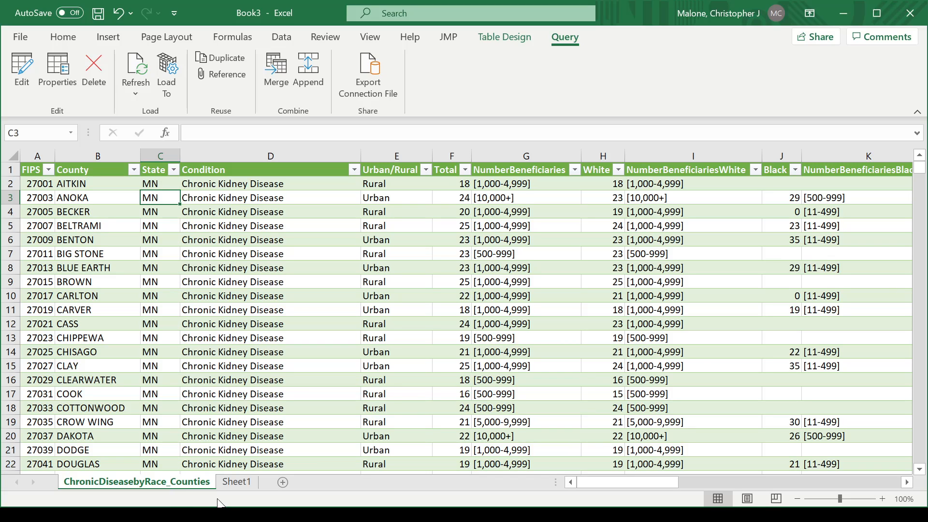
Step: Rename the ChronicDiseasebyRace_Counties worksheet as MN and WI
{"action": "right_click", "coordinate": [191, 482]}
{"action": "type", "text": "r"}
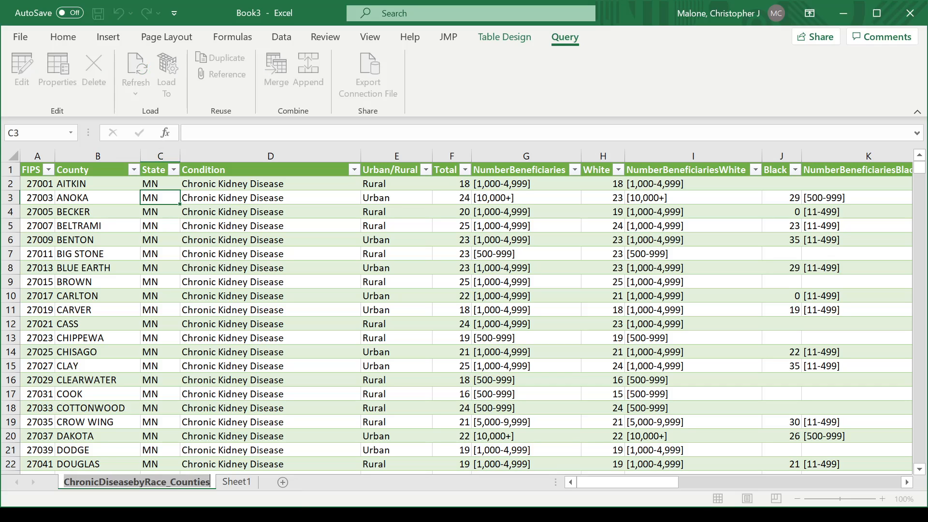
{"action": "type", "text": "MN and WI"}
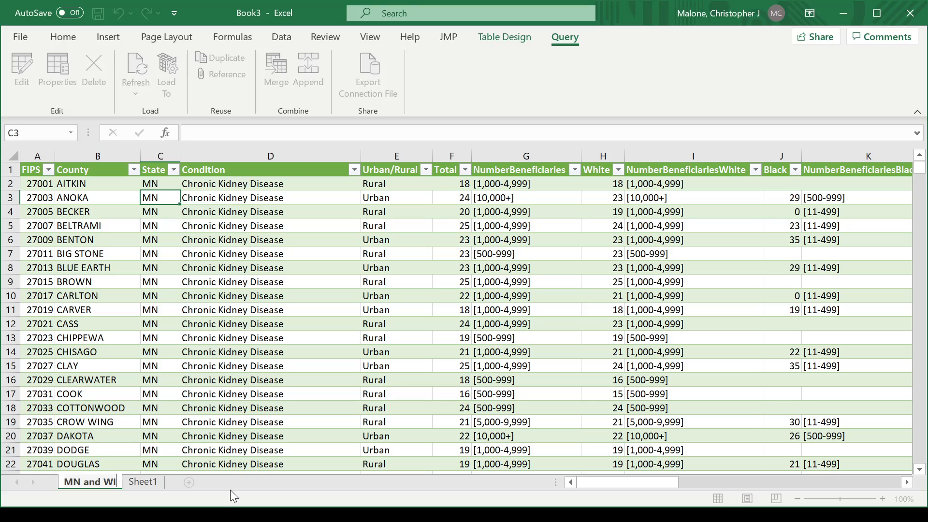
{"action": "left_click", "coordinate": [205, 367]}
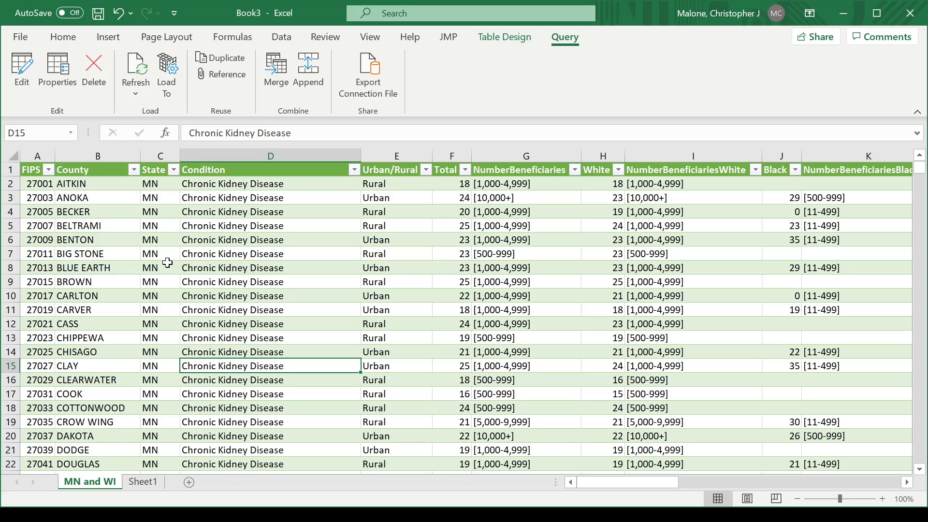
Step: Reopen the query behind the MN and WI table in the Power Query Editor
{"action": "left_click_drag", "start_coordinate": [517, 155], "coordinate": [37, 155]}
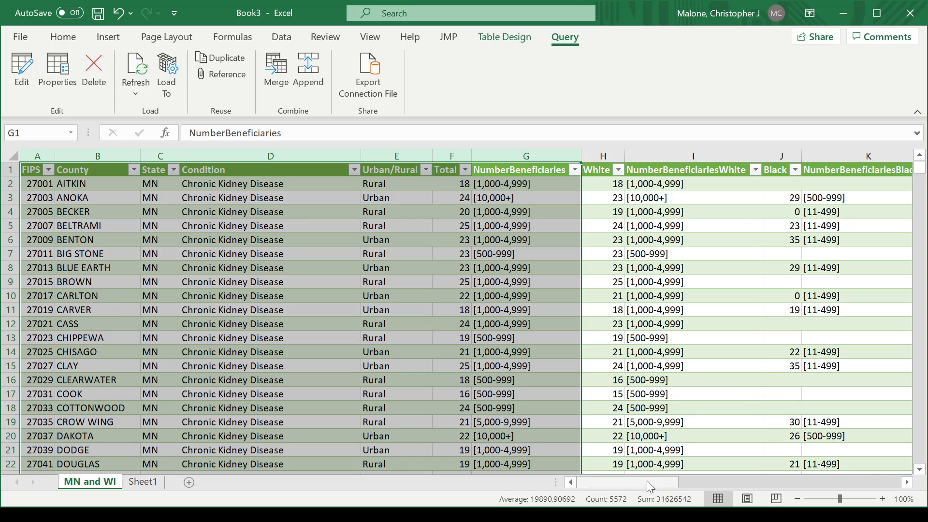
{"action": "left_click_drag", "start_coordinate": [647, 480], "coordinate": [601, 491]}
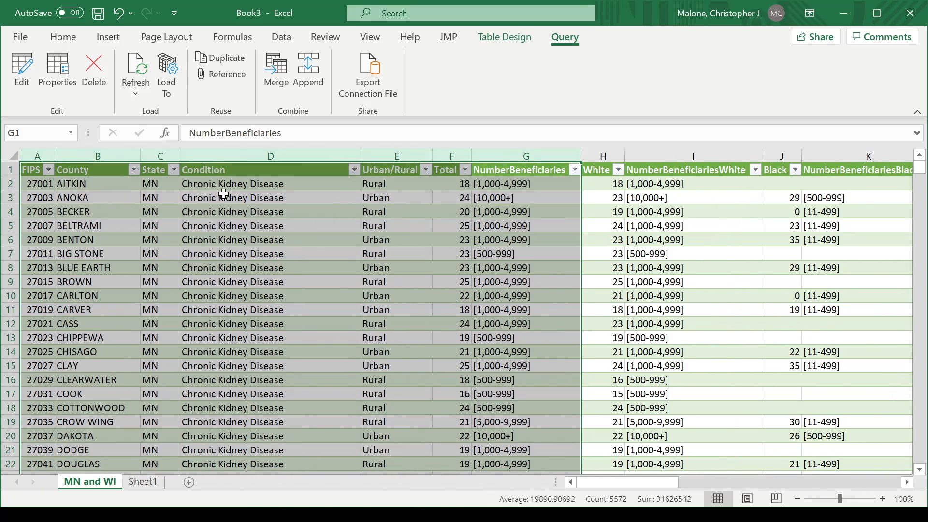
{"action": "left_click", "coordinate": [78, 185]}
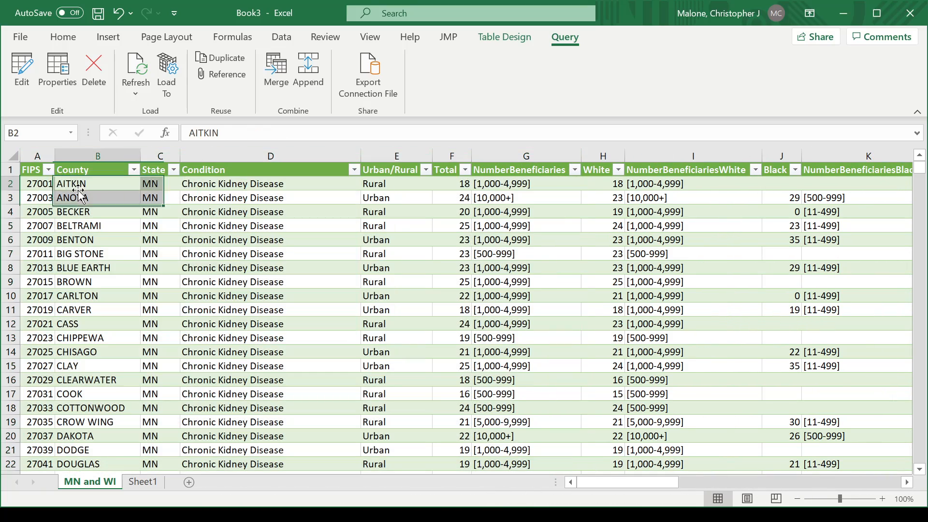
{"action": "left_click", "coordinate": [20, 70]}
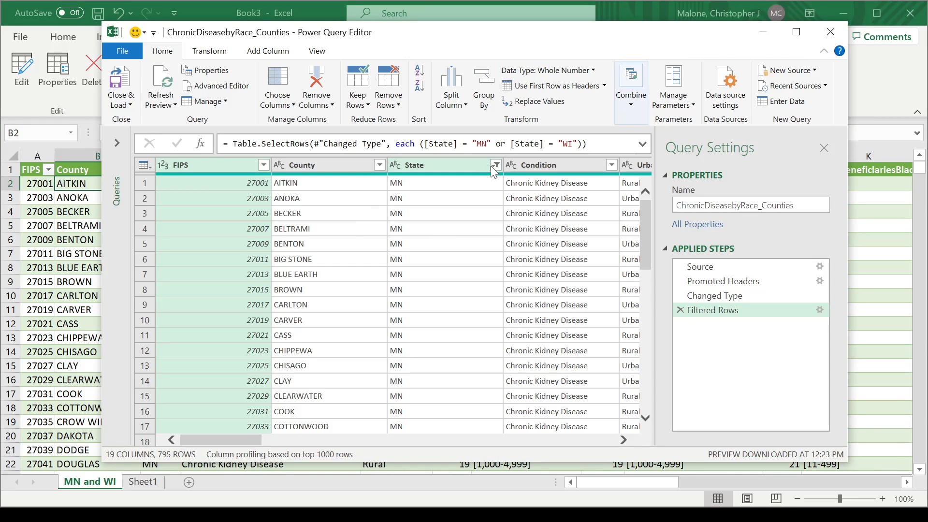
Step: Reload the full list of states in the query's State filter and reapply it with MN and WI
{"action": "left_click", "coordinate": [495, 164]}
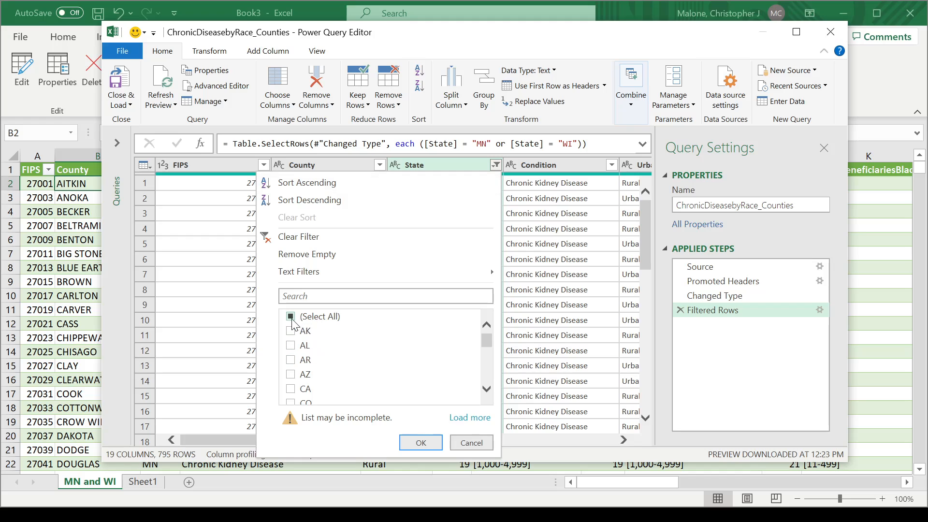
{"action": "left_click", "coordinate": [291, 318]}
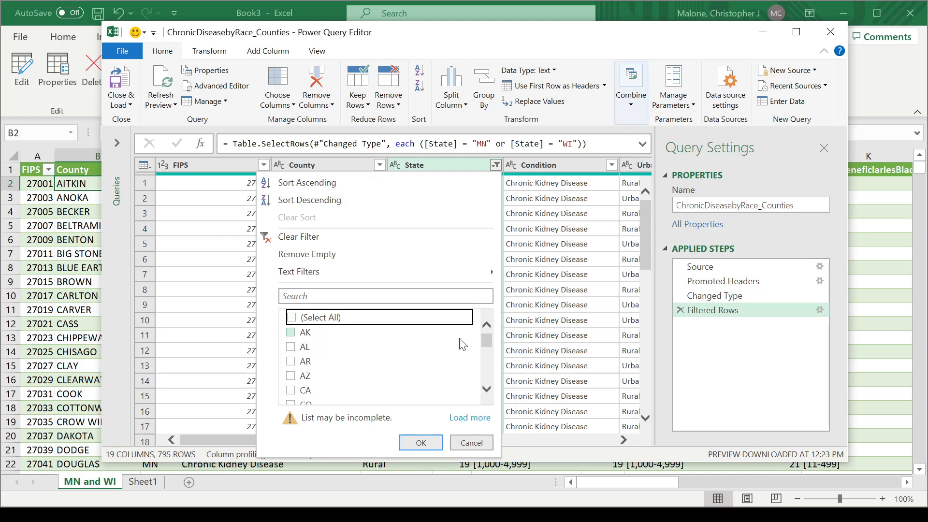
{"action": "left_click", "coordinate": [470, 417]}
{"action": "left_click_drag", "start_coordinate": [487, 337], "coordinate": [484, 398]}
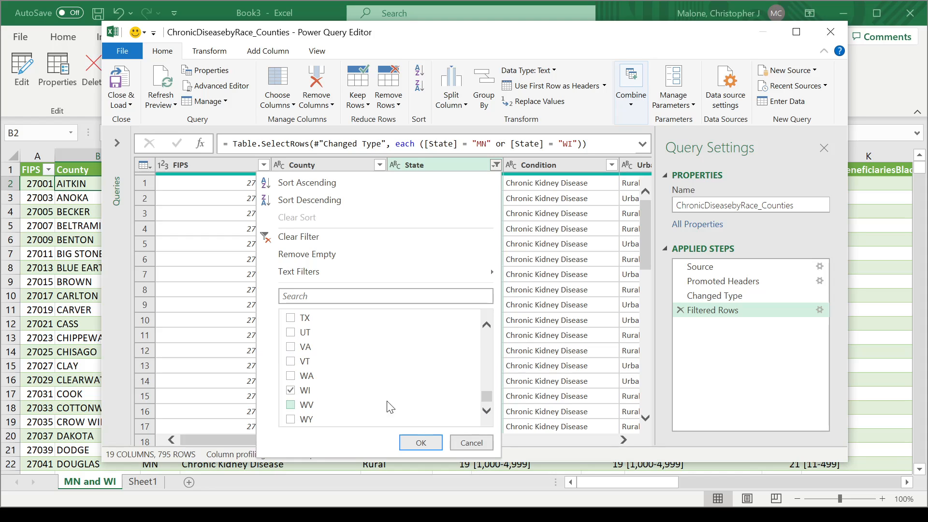
{"action": "left_click", "coordinate": [421, 443]}
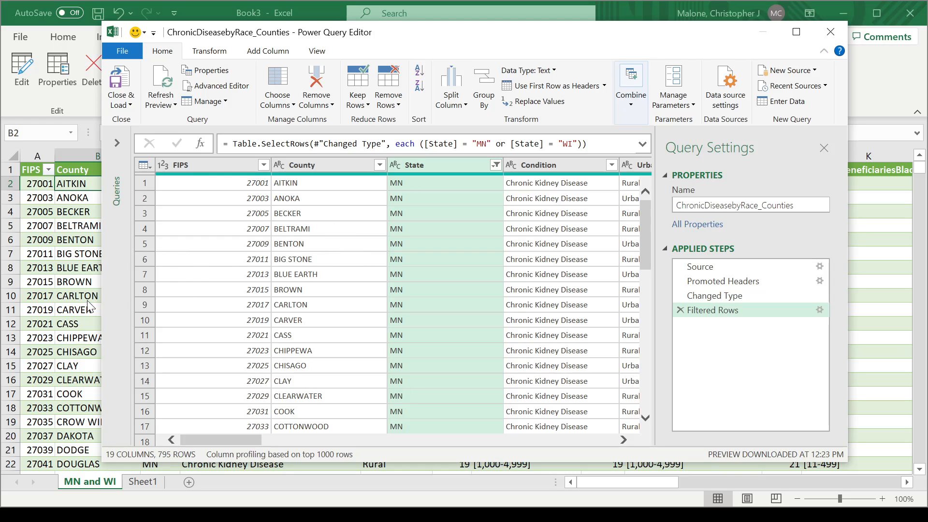
Step: Keep only the FIPS, County, State, Condition, Urban/Rural, Total and NumberBeneficiaries columns in the query, and load it to the worksheet
{"action": "left_click", "coordinate": [286, 105]}
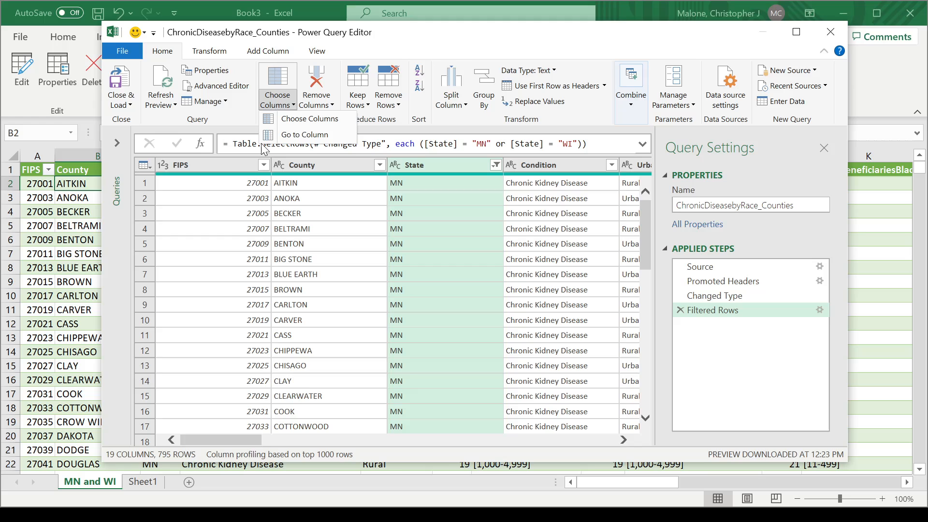
{"action": "left_click", "coordinate": [305, 119]}
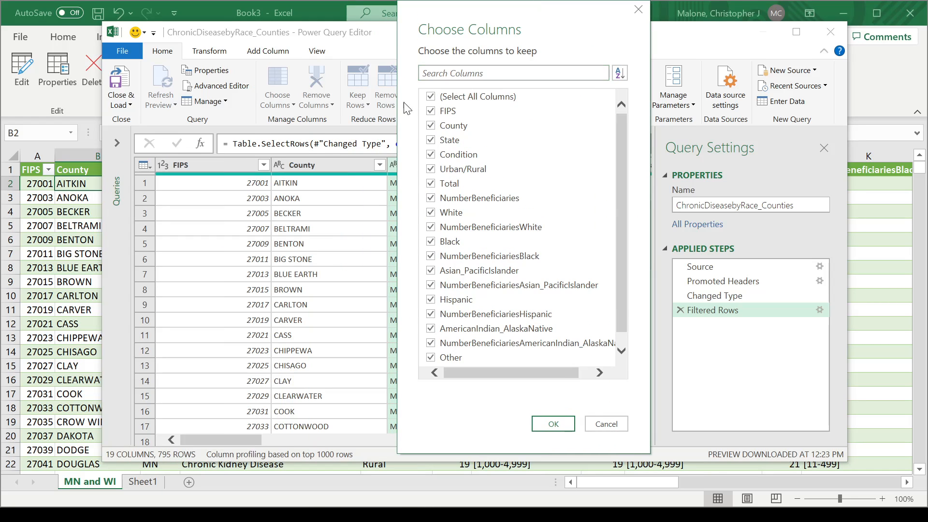
{"action": "left_click", "coordinate": [431, 98]}
{"action": "left_click", "coordinate": [432, 112]}
{"action": "left_click", "coordinate": [433, 127]}
{"action": "left_click", "coordinate": [432, 142]}
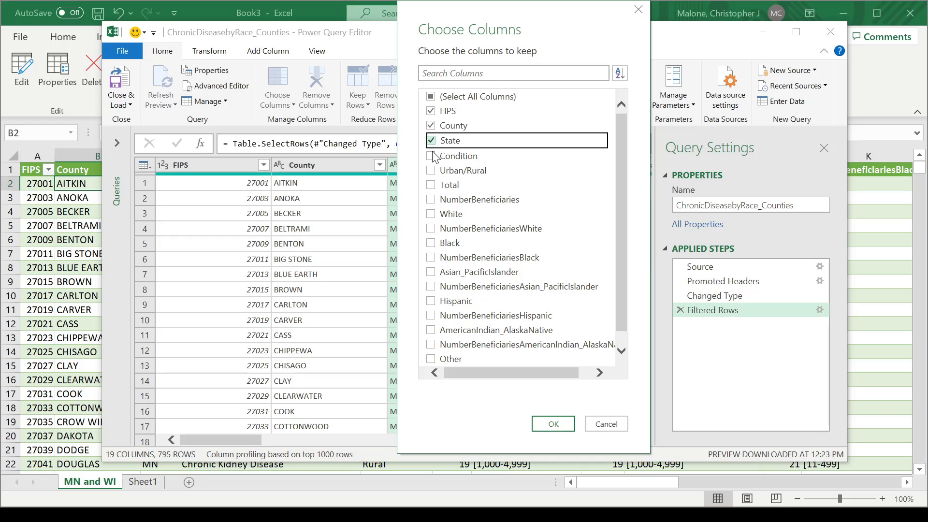
{"action": "left_click", "coordinate": [433, 156]}
{"action": "left_click", "coordinate": [433, 170]}
{"action": "left_click", "coordinate": [433, 184]}
{"action": "left_click", "coordinate": [433, 199]}
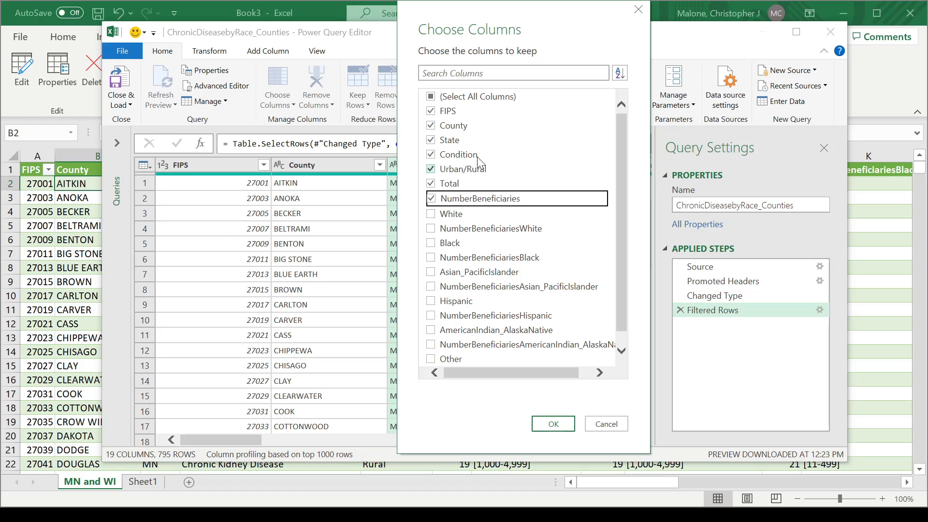
{"action": "left_click", "coordinate": [554, 422]}
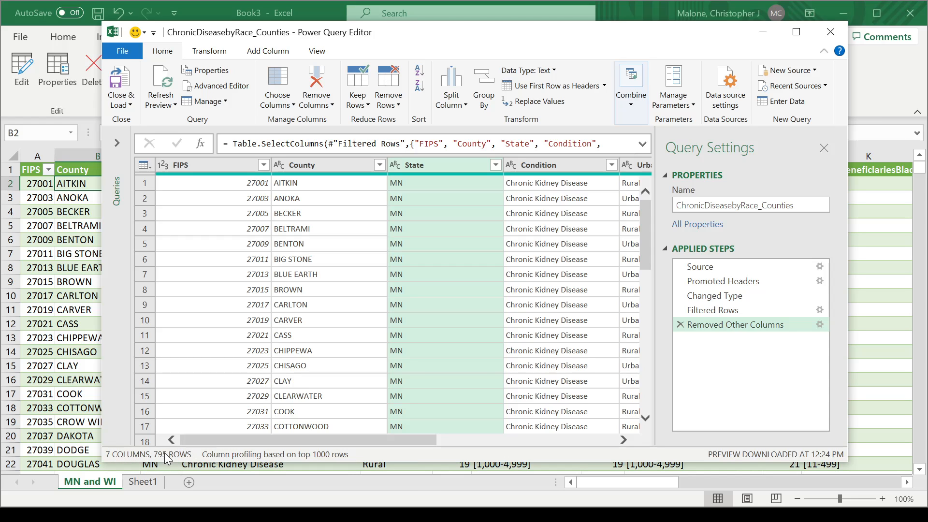
{"action": "left_click", "coordinate": [129, 103]}
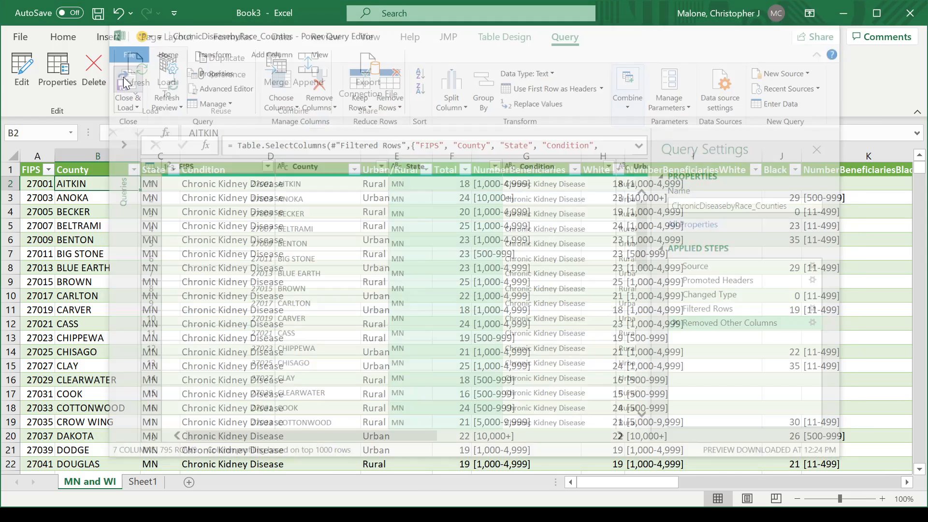